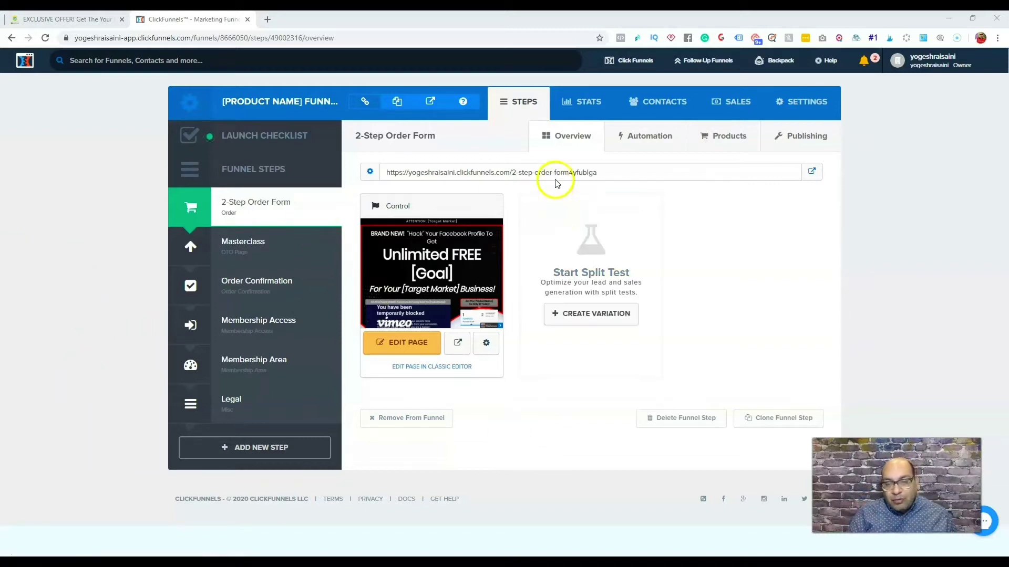
On the step's Products tab, add a new product using Stripe as a One-Time purchase
left_click(722, 140)
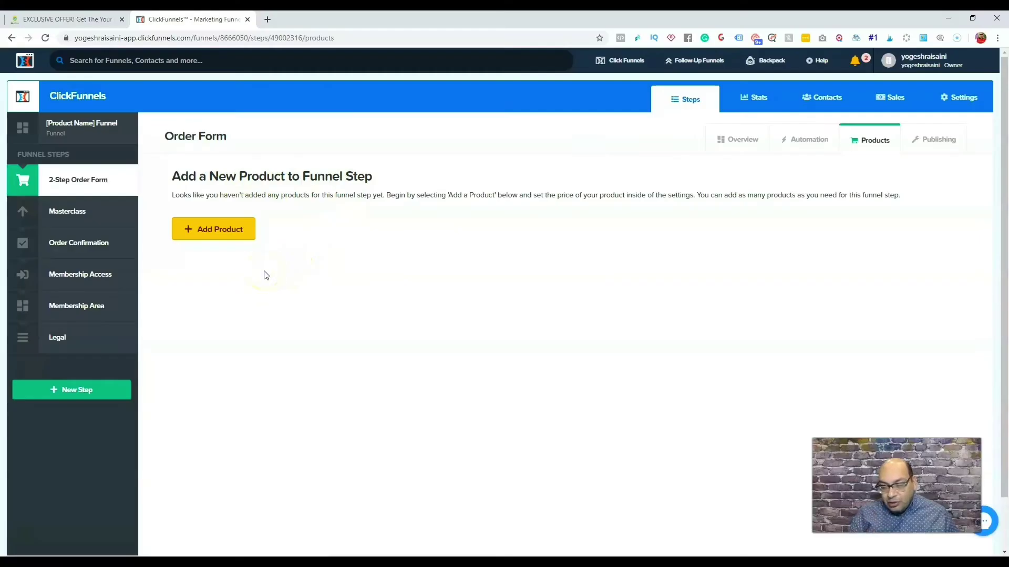
left_click(227, 235)
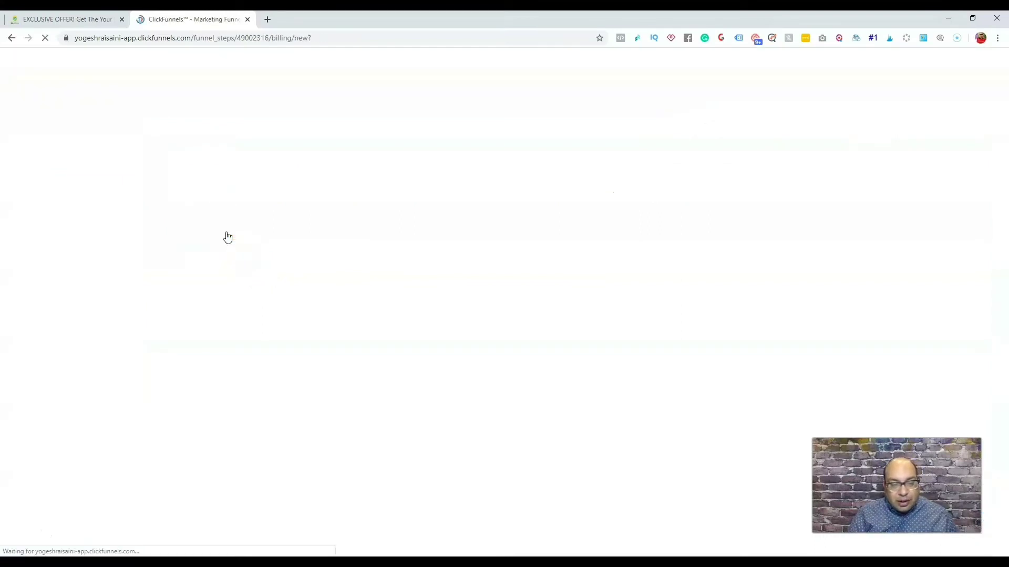
left_click(205, 237)
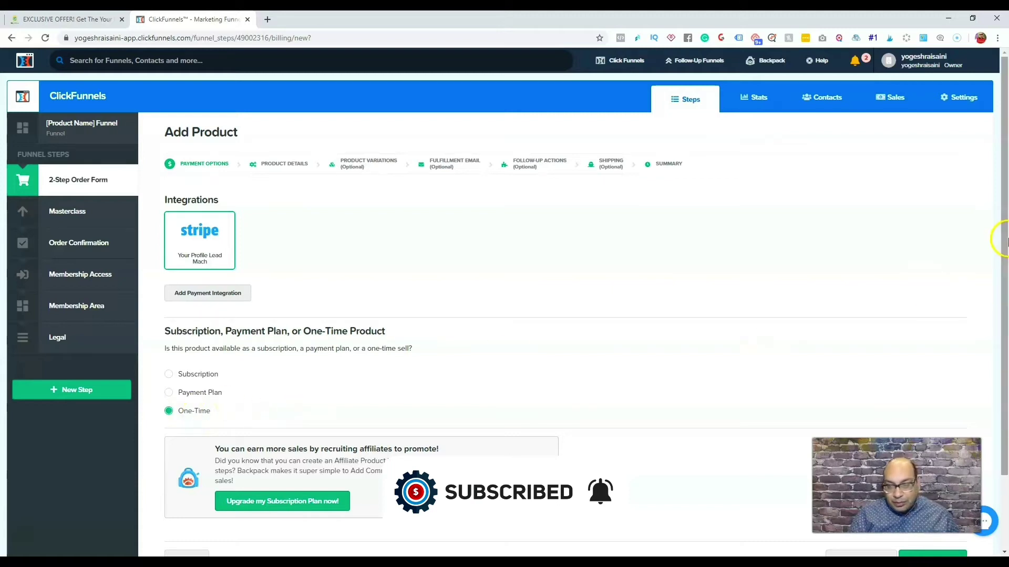
left_click_drag(1006, 243, 1006, 315)
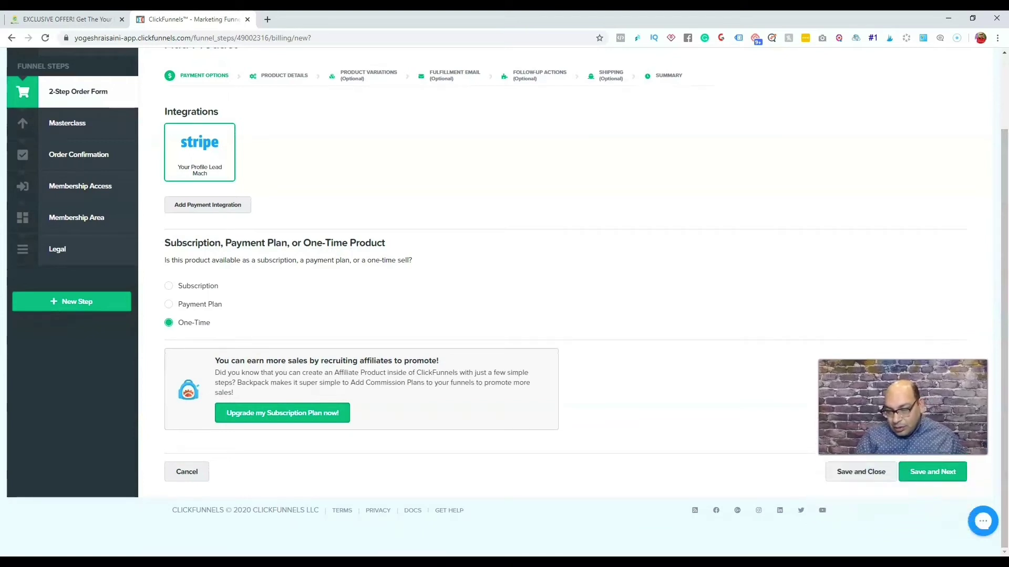
left_click(932, 490)
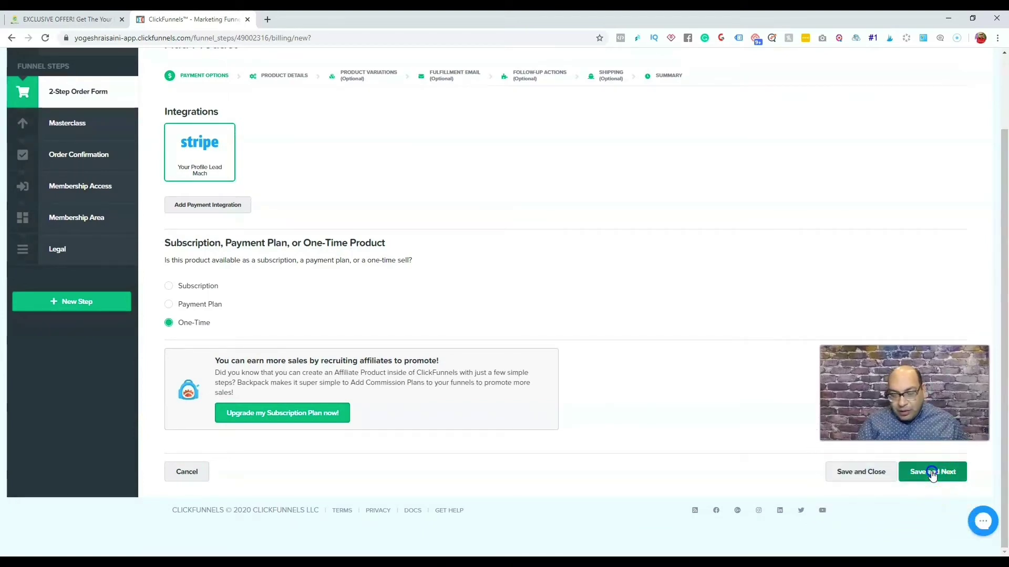
Move on to product details and rename the product to 'Test product'
left_click(930, 472)
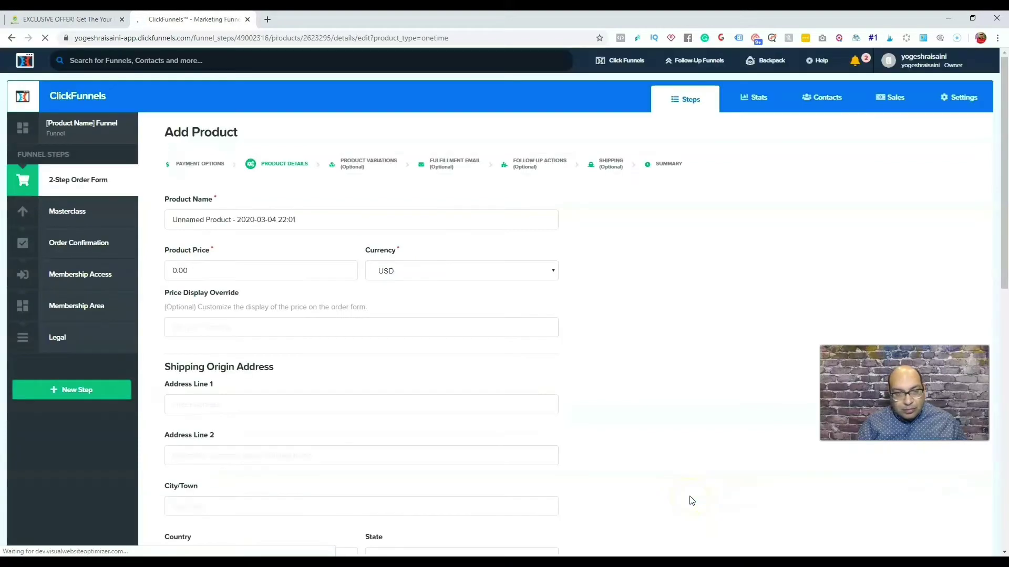
left_click(290, 219)
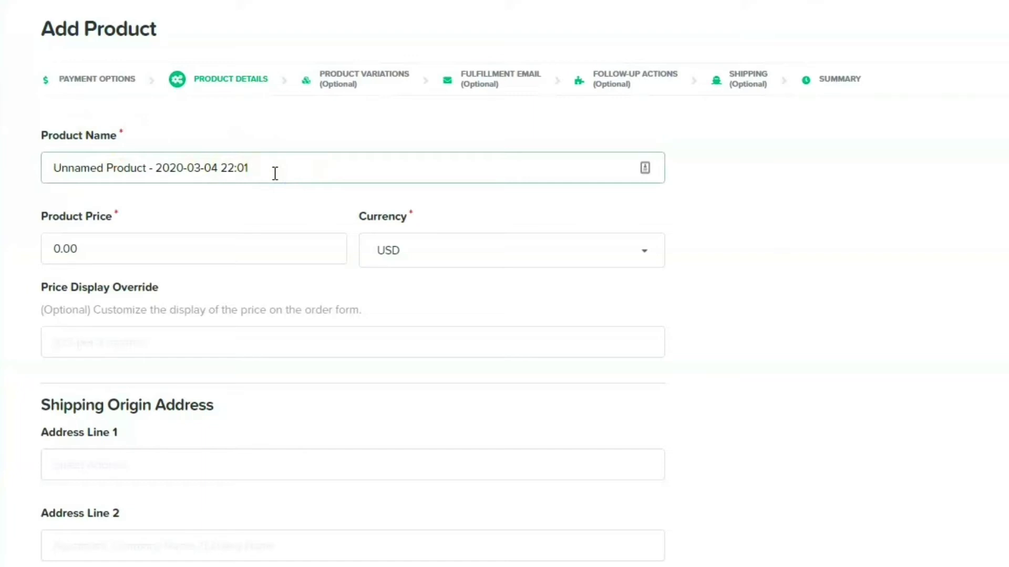
key("BackSpace")
key("BackSpace")
key("BackSpace")
key("BackSpace")
key("BackSpace")
key("BackSpace")
key("BackSpace")
key("BackSpace")
key("BackSpace")
key("BackSpace")
key("BackSpace")
key("BackSpace")
key("BackSpace")
key("BackSpace")
key("BackSpace")
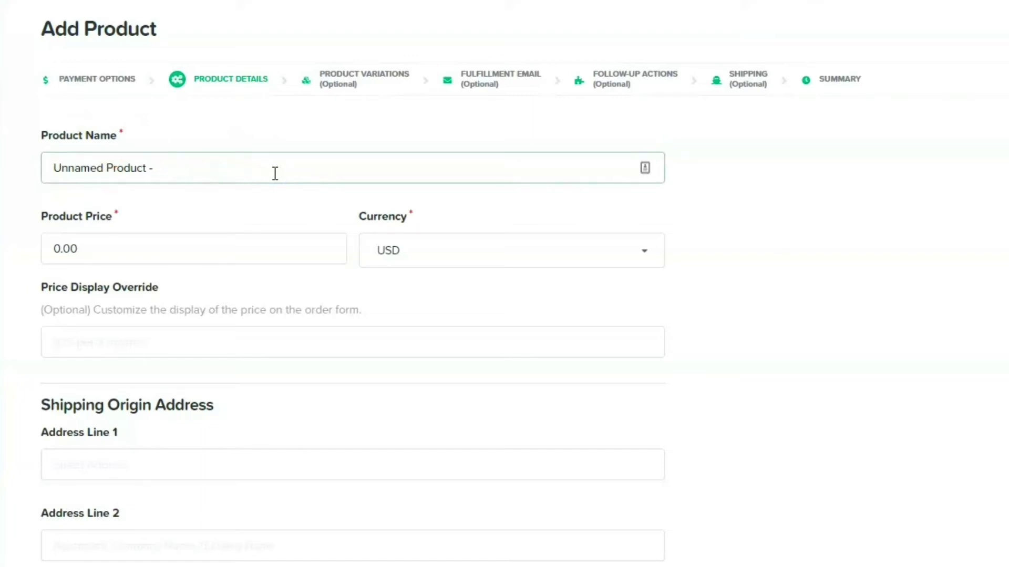
key("BackSpace")
key("BackSpace")
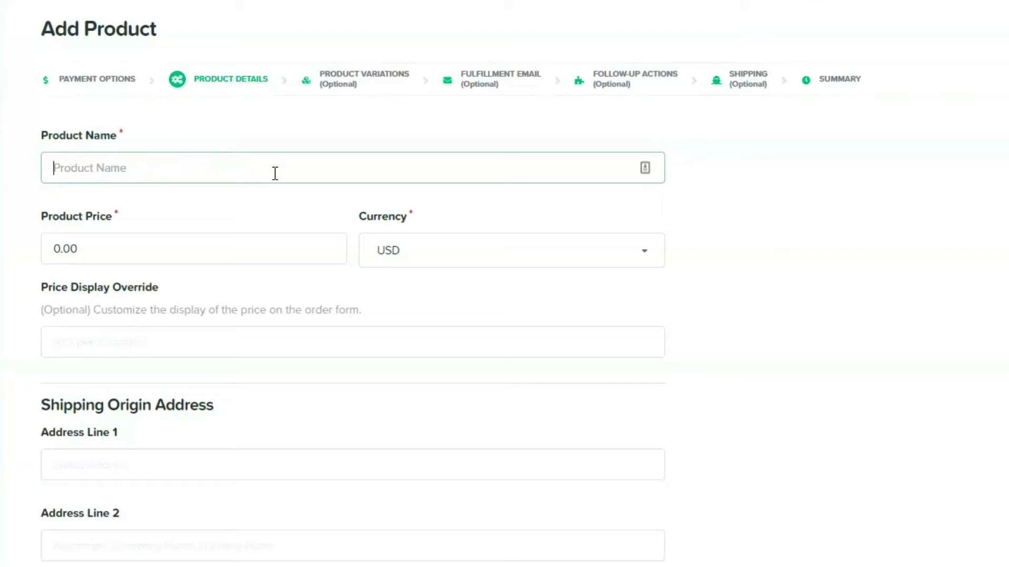
type("Test product")
Set the product price to 9.97 with a price display override of $9.97
left_click(106, 254)
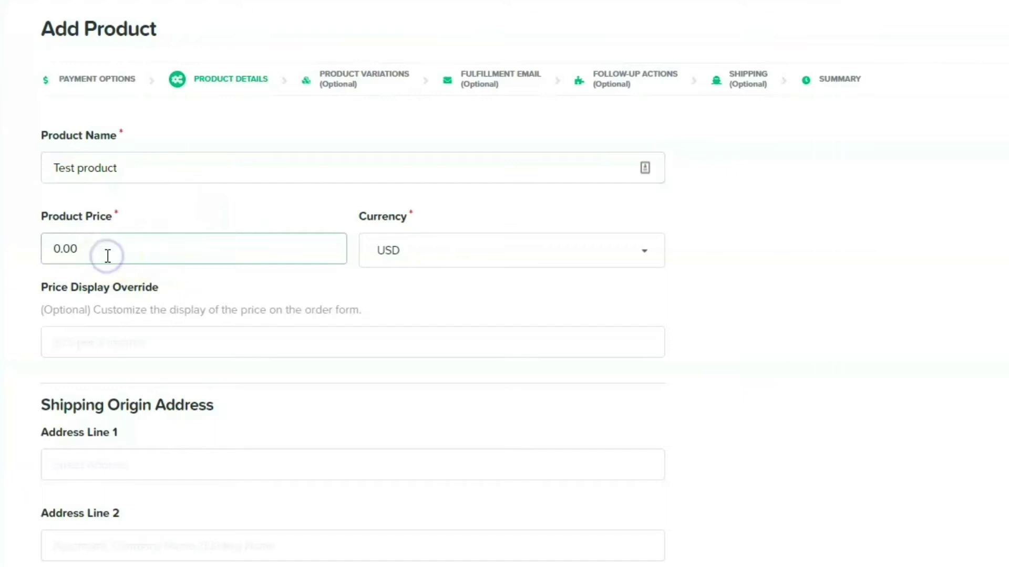
key("BackSpace")
key("BackSpace")
key("BackSpace")
key("BackSpace")
type("9.97")
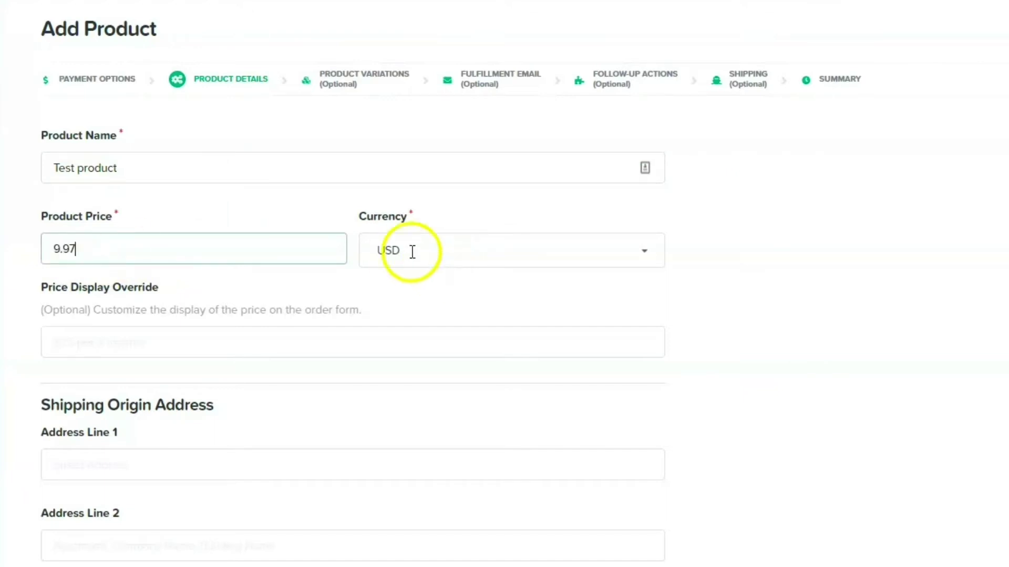
left_click(65, 341)
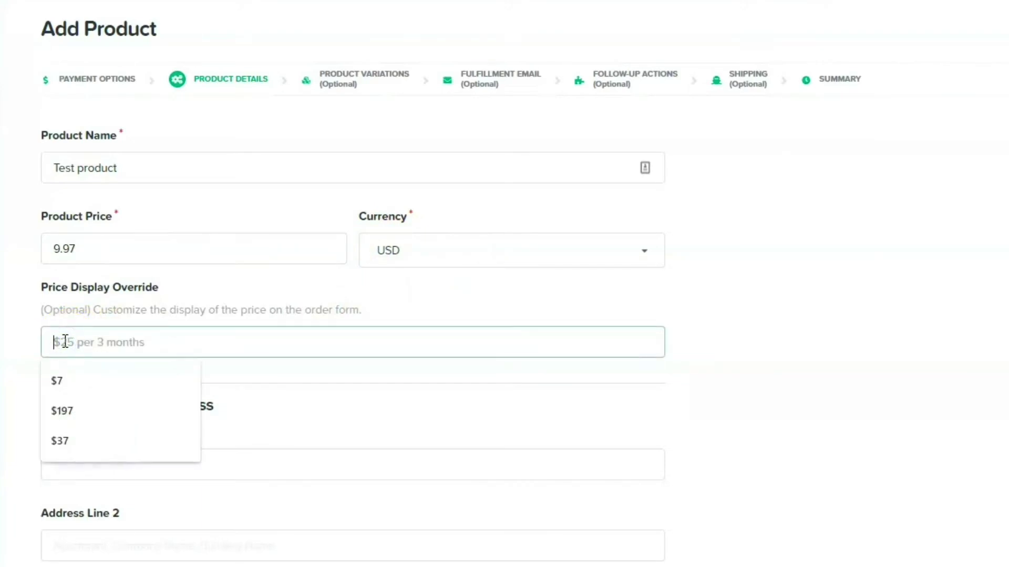
type("$")
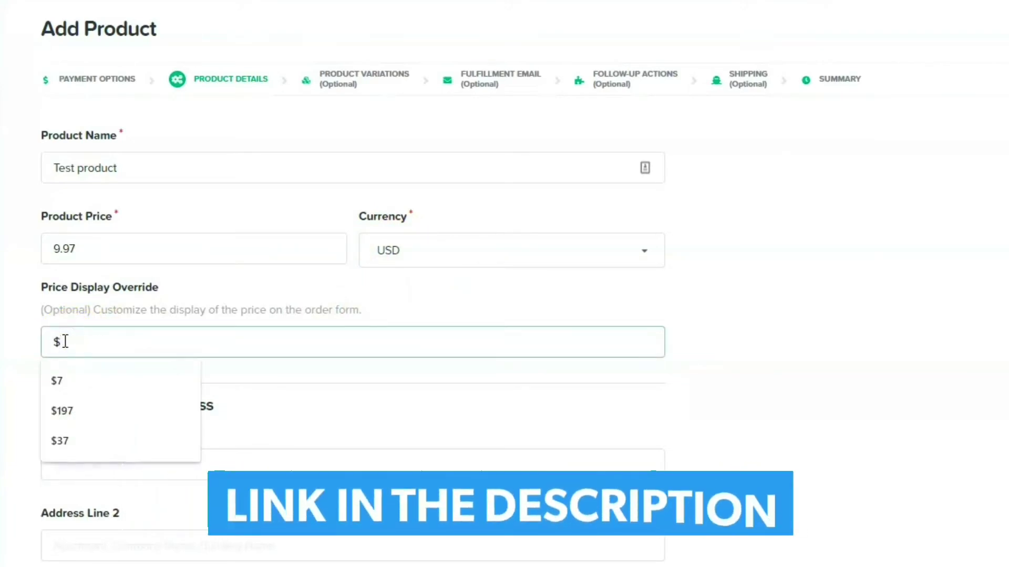
type("9.97")
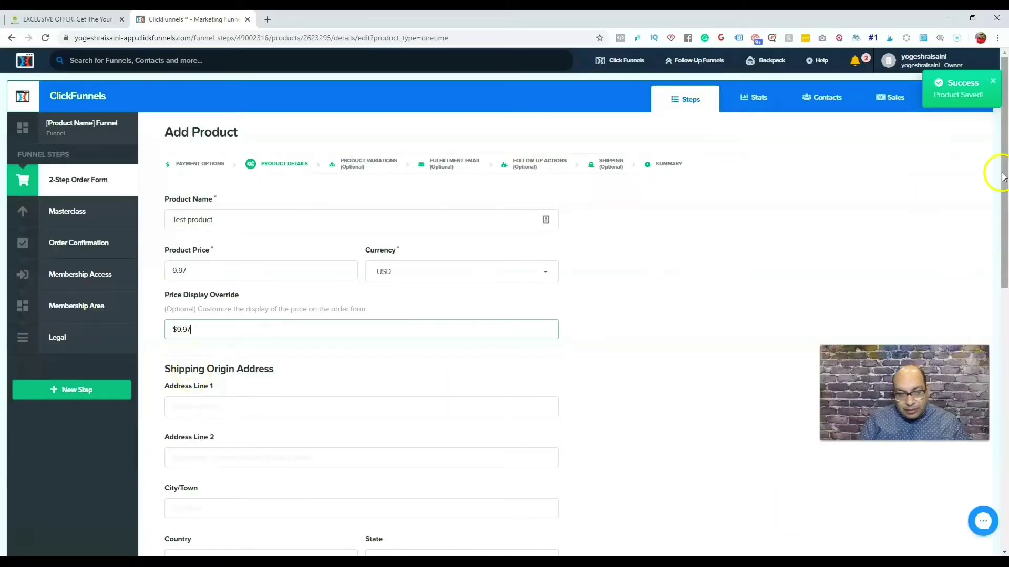
Enter 'Ebook - test funnels' as the product's billing description
left_click_drag(1003, 177, 1006, 216)
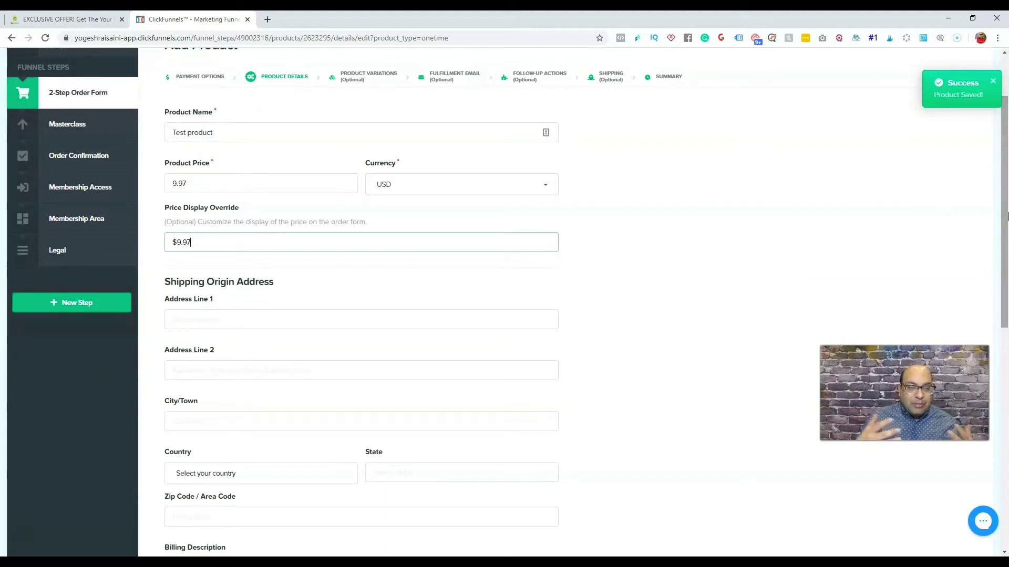
left_click_drag(1006, 215, 1005, 324)
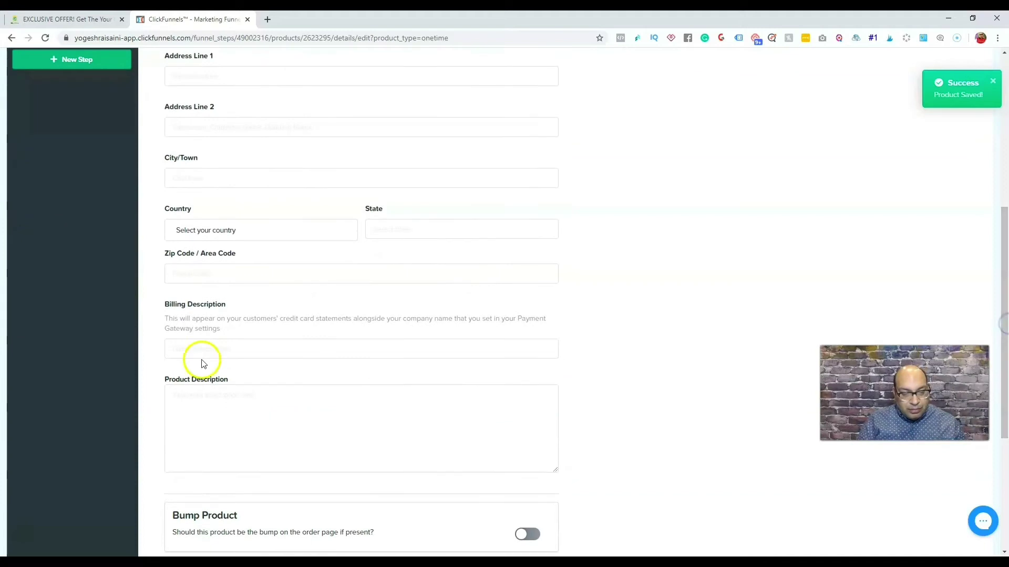
left_click(186, 353)
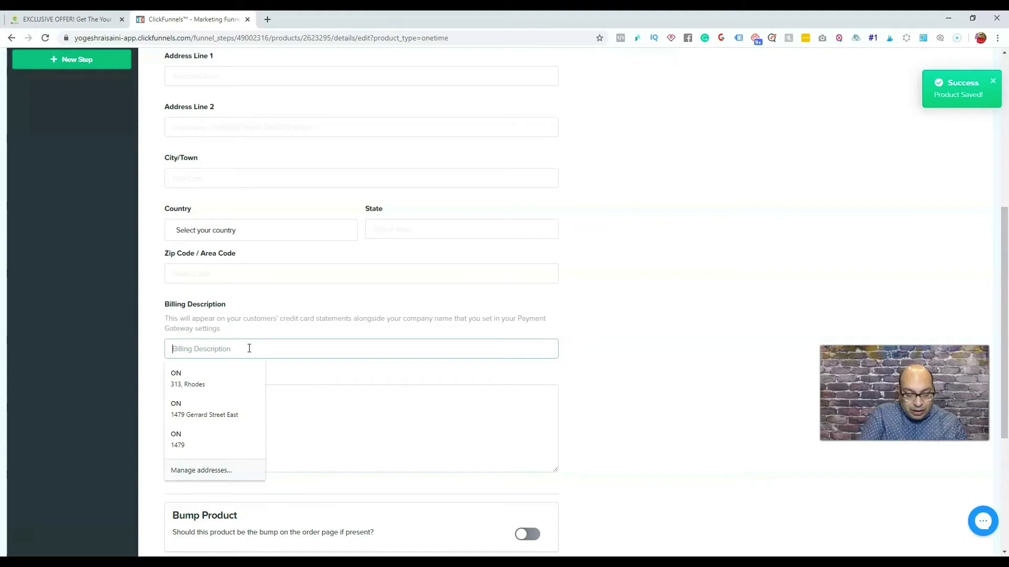
type("Ebook on how to get le")
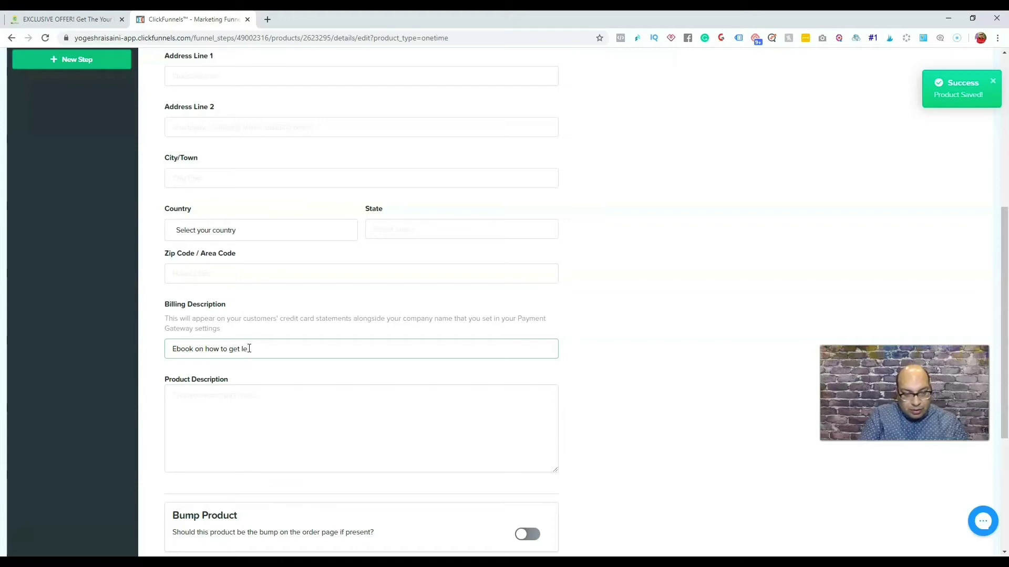
key("BackSpace")
key("BackSpace")
key("BackSpace")
key("BackSpace")
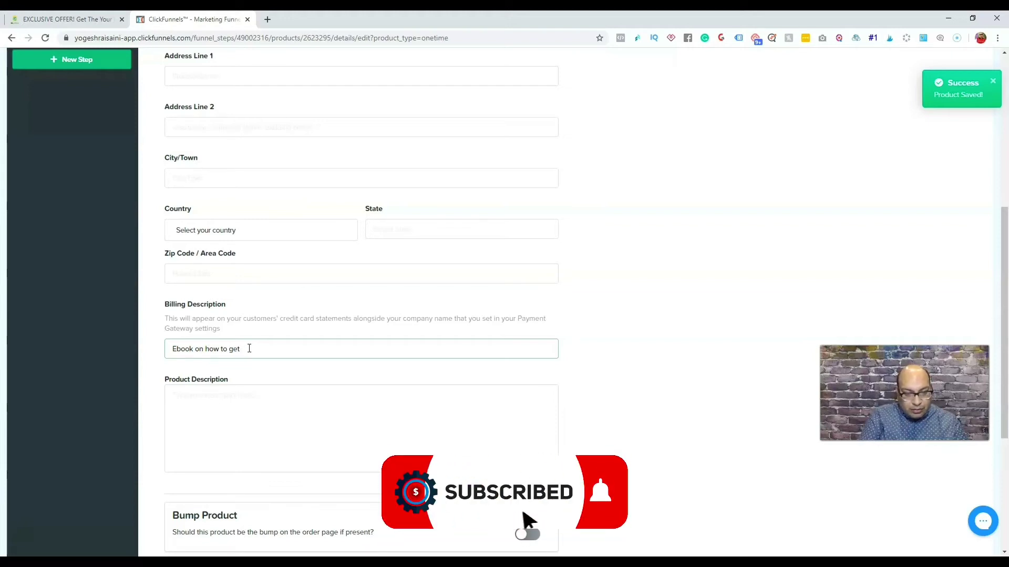
key("BackSpace")
key("BackSpace")
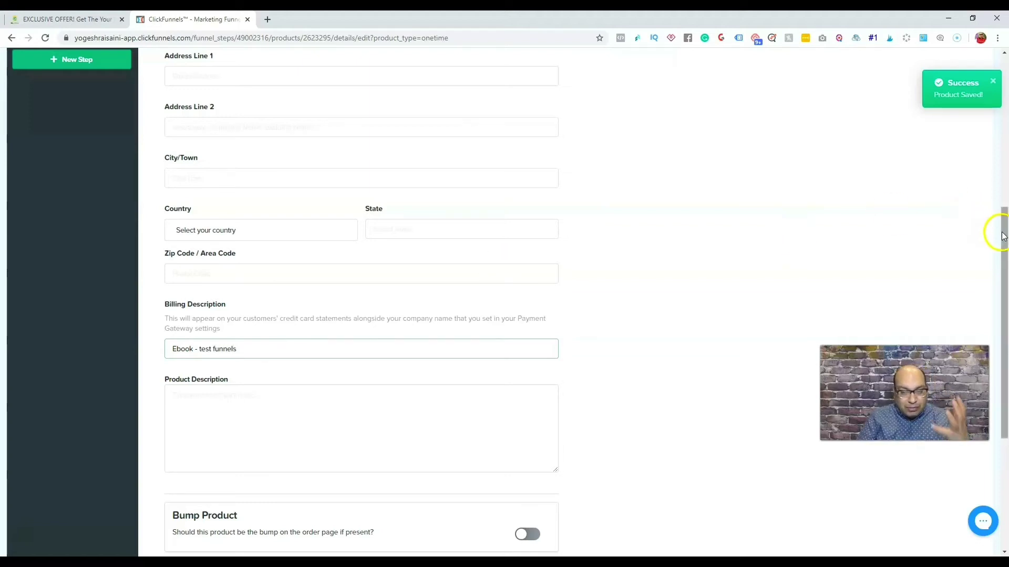
Leave Bump Product and Product Inventory Limit as they are and save the product details
left_click_drag(1002, 238, 1004, 297)
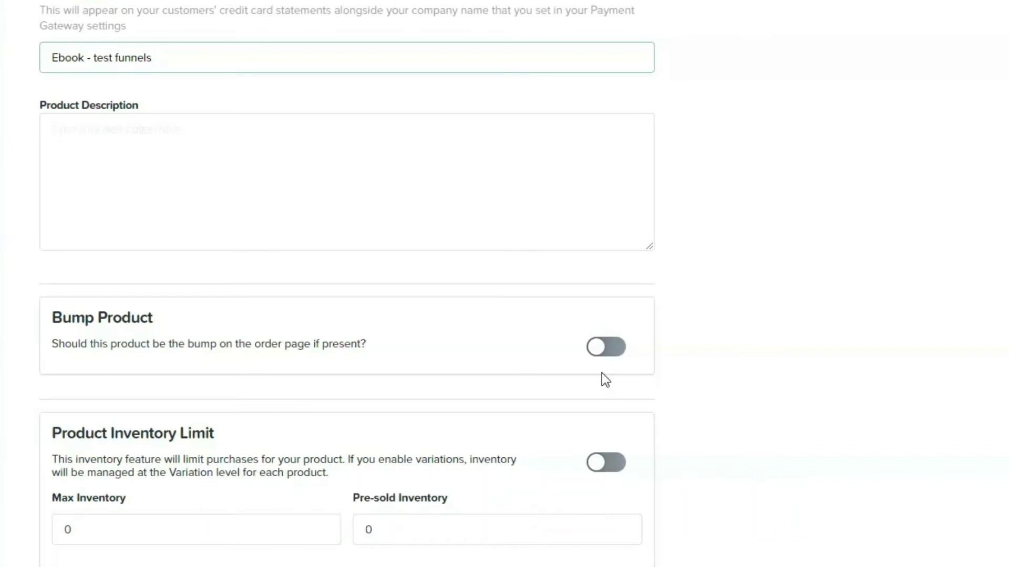
left_click(613, 358)
scroll(346, 283, "down", 3)
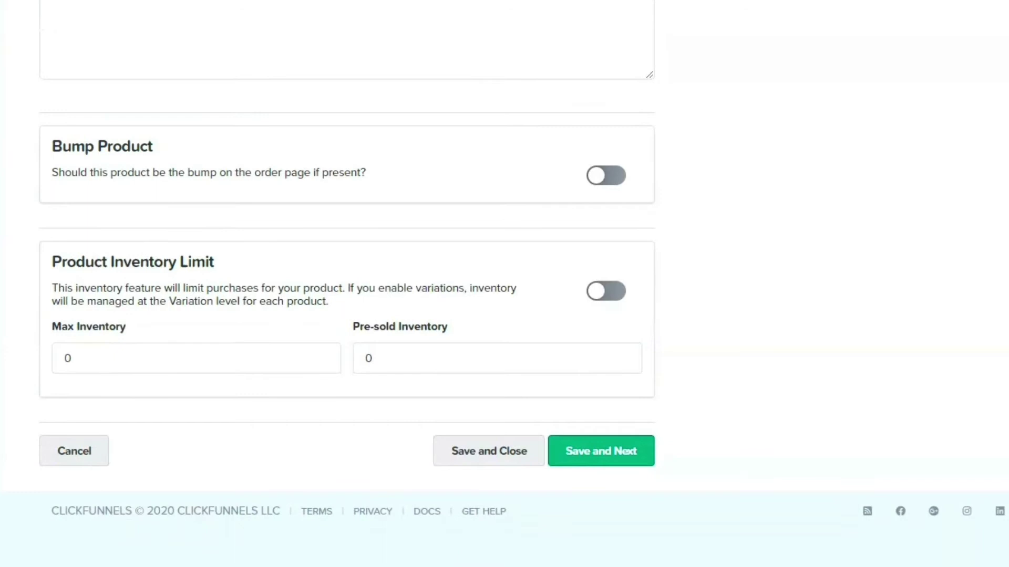
left_click(604, 469)
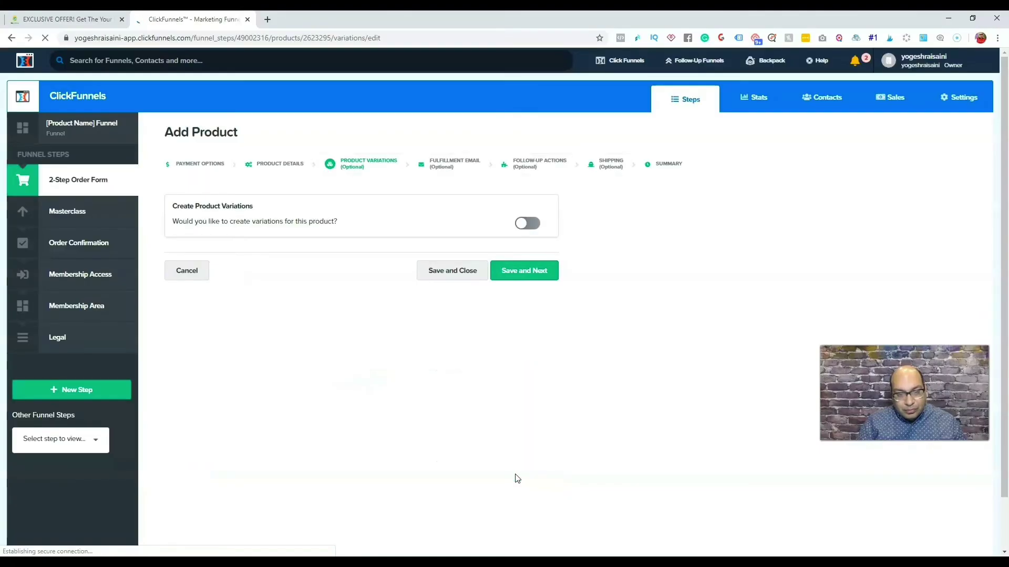
Leave Create Product Variations off and continue to the fulfillment email stage
left_click(470, 421)
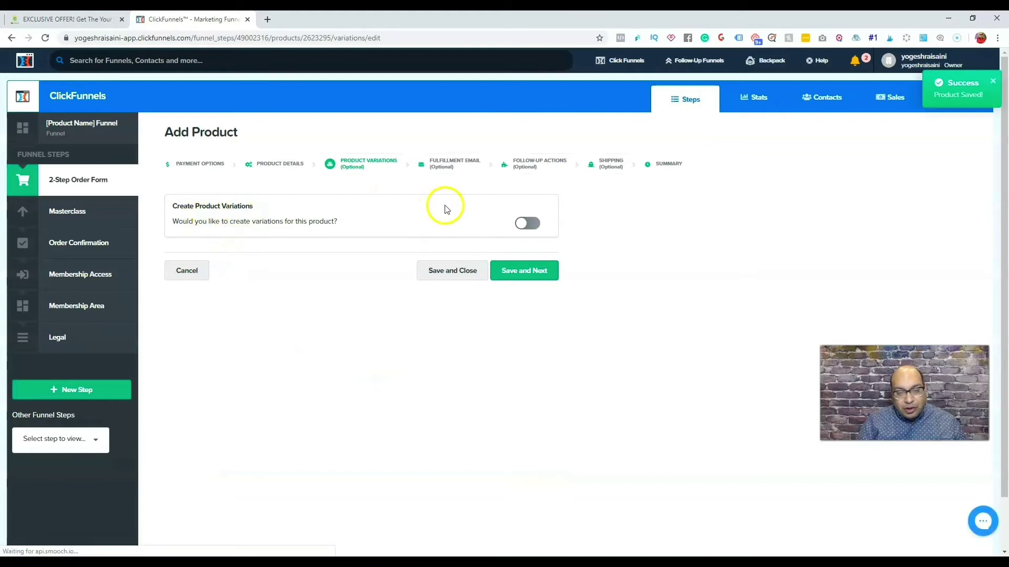
left_click(534, 272)
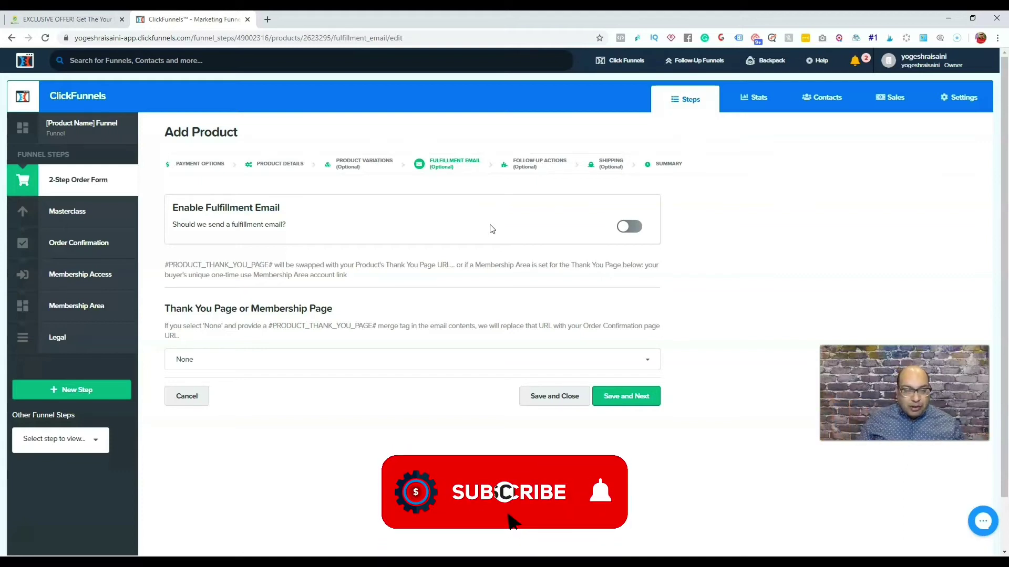
Enable the fulfillment email with subject 'Congrats on your purchase! [Login Details Inside]', Thank You Page None, and save
left_click(638, 230)
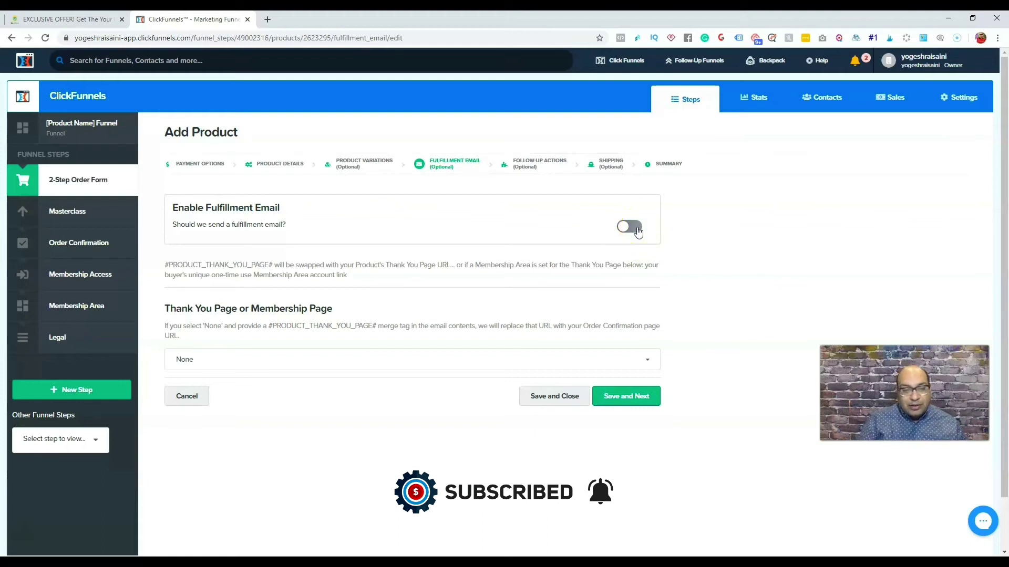
left_click(637, 230)
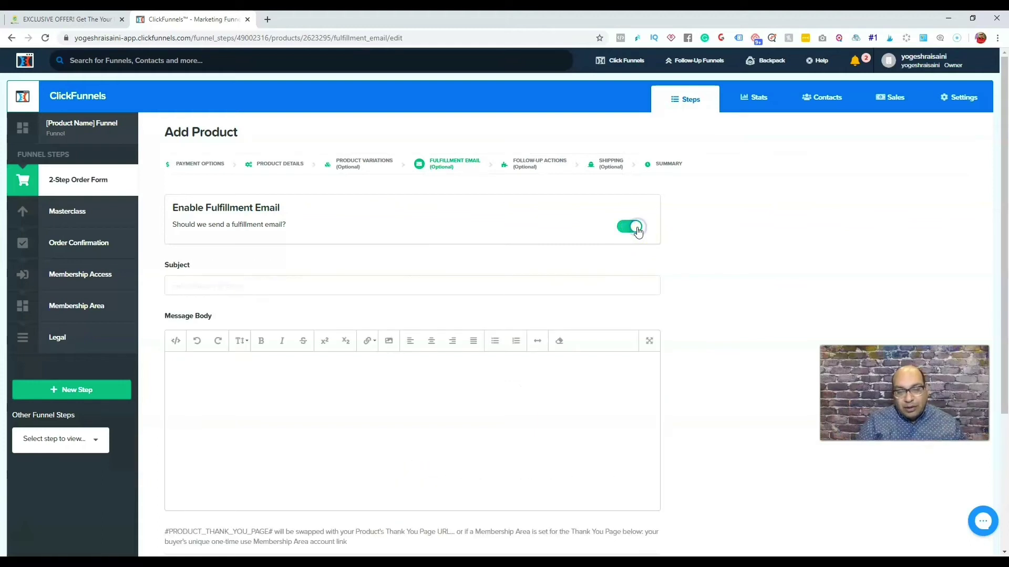
left_click(194, 287)
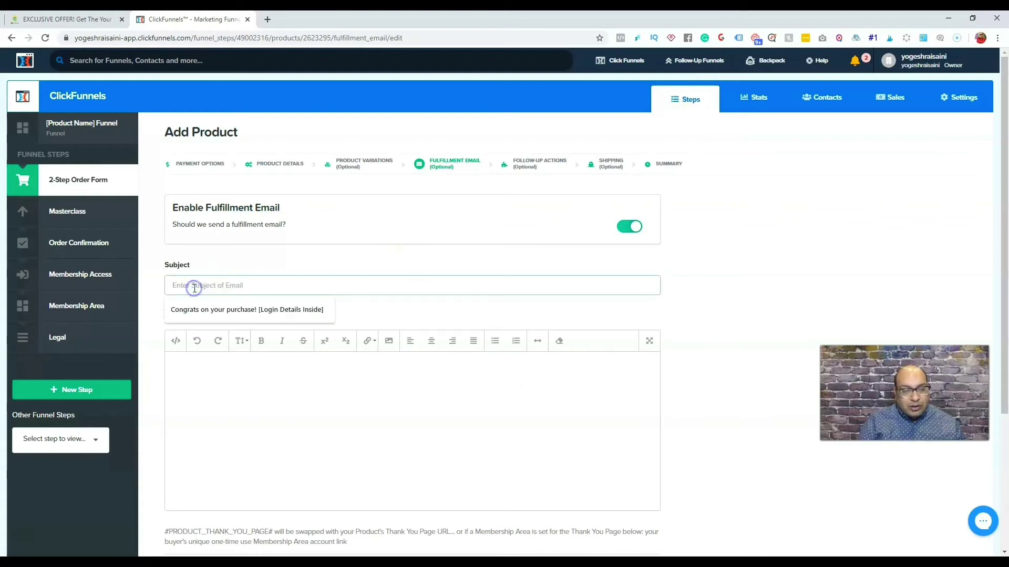
left_click(197, 309)
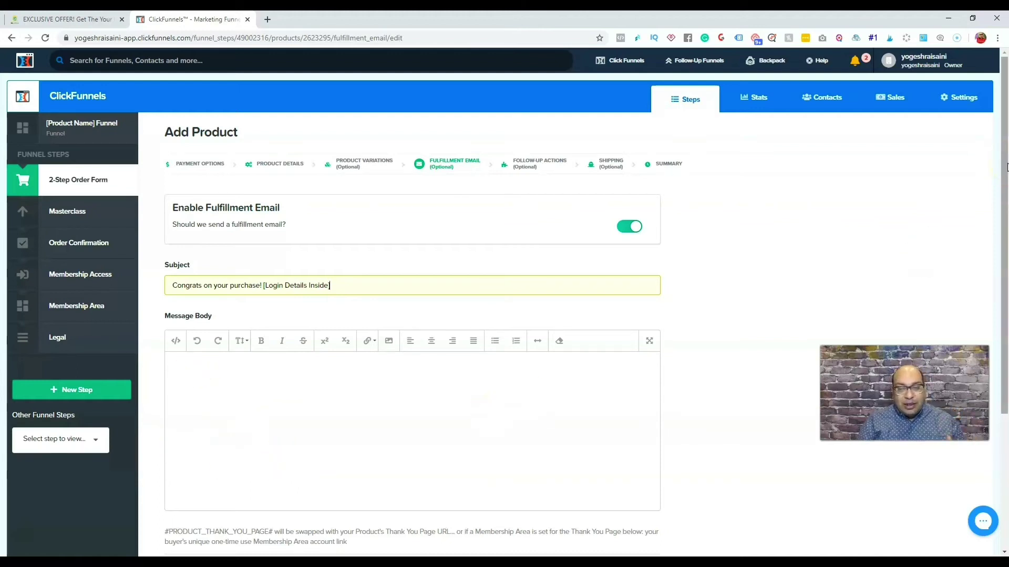
left_click_drag(1005, 167, 1006, 299)
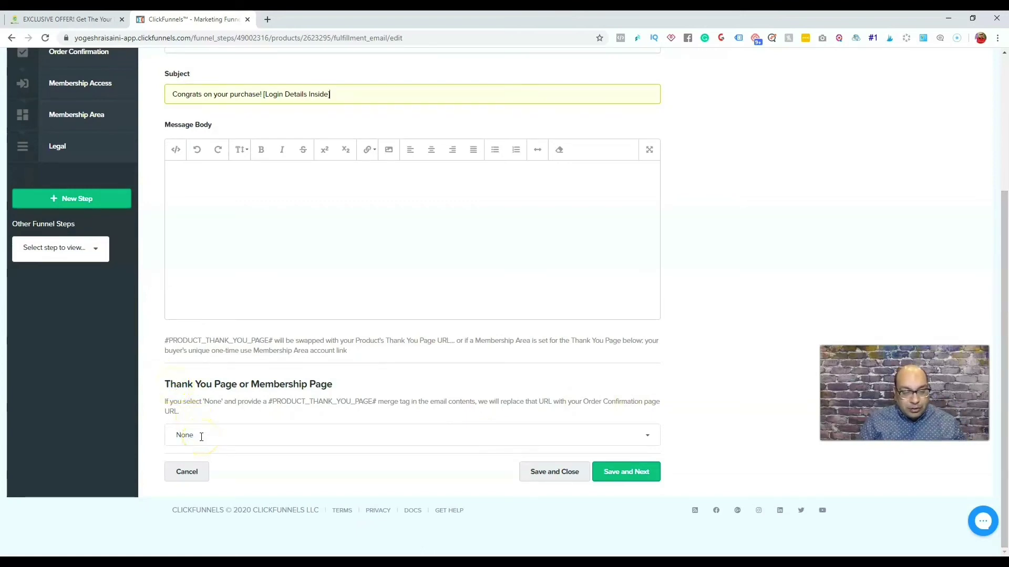
left_click(616, 476)
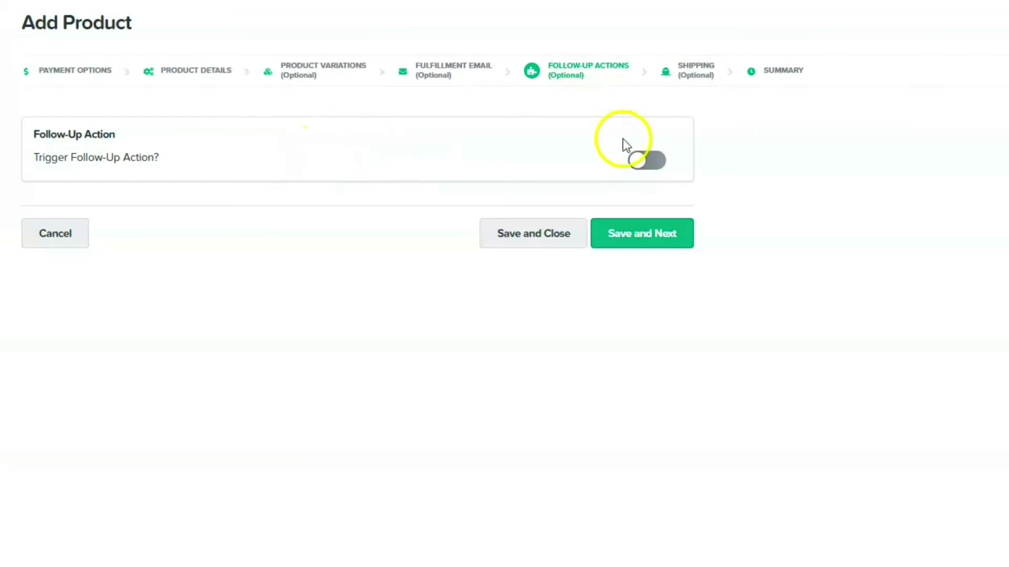
Save past Follow-Up Actions and Shipping with no follow-up and no physical product
left_click(647, 237)
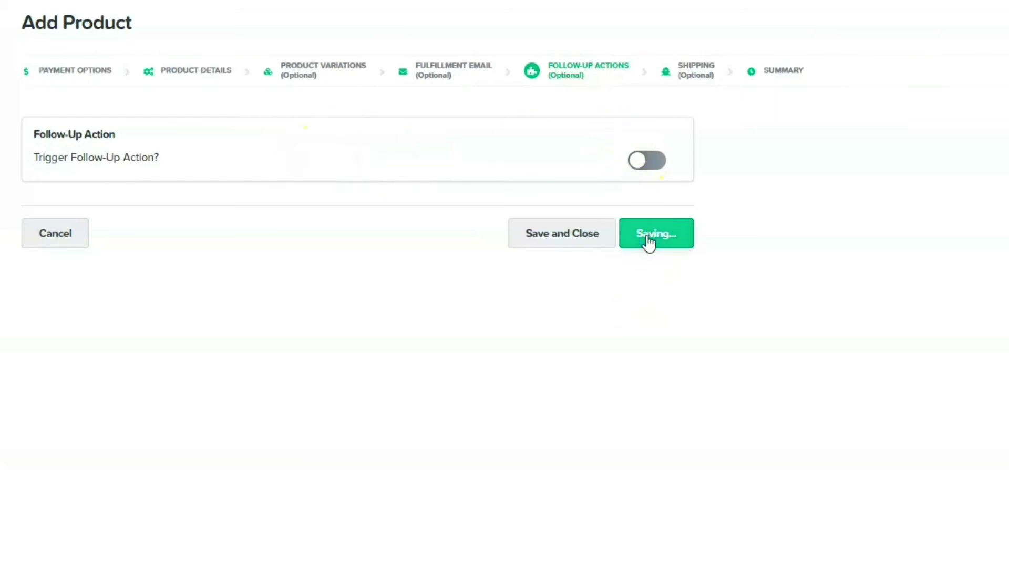
left_click(561, 280)
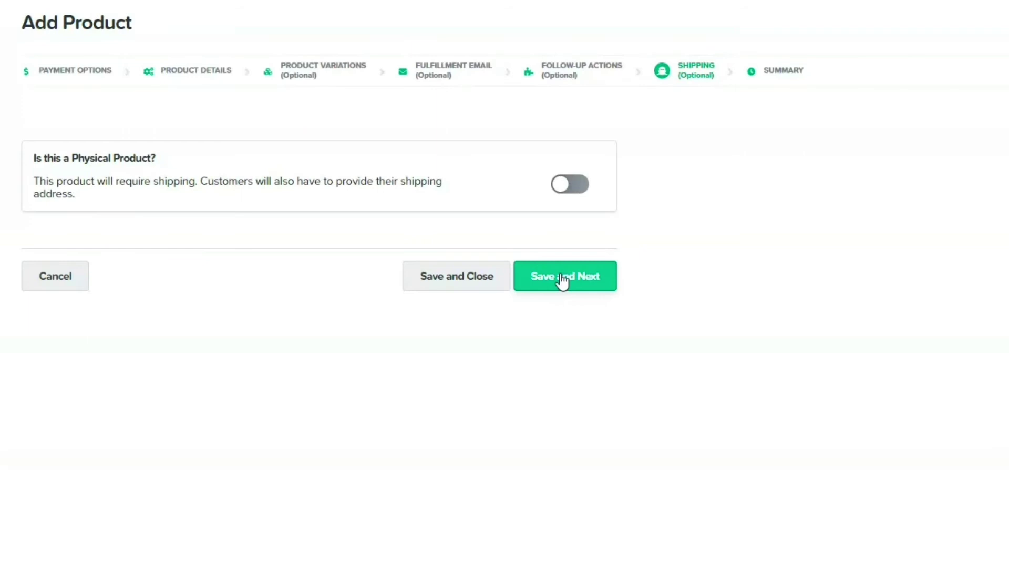
left_click(561, 278)
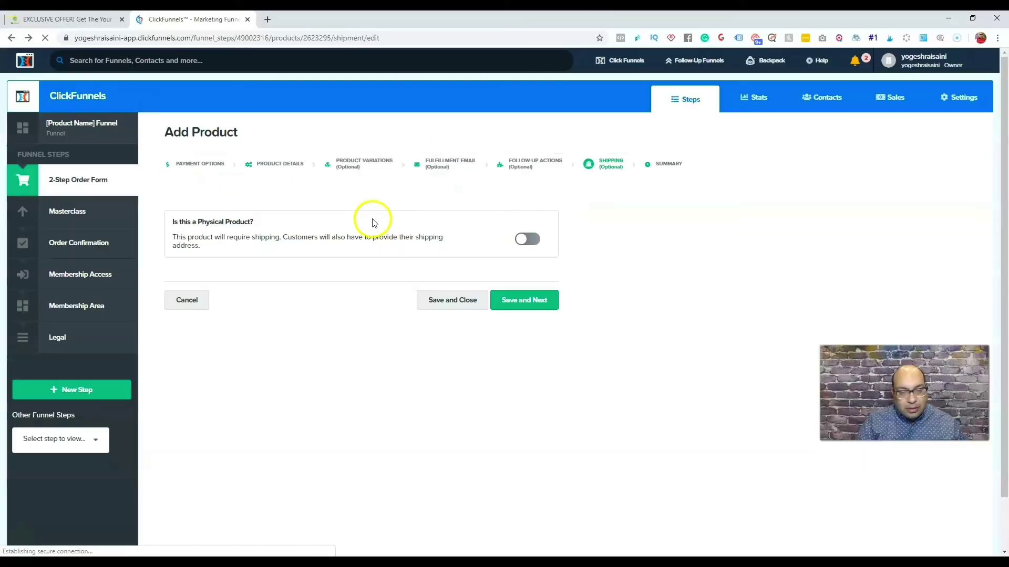
left_click(570, 282)
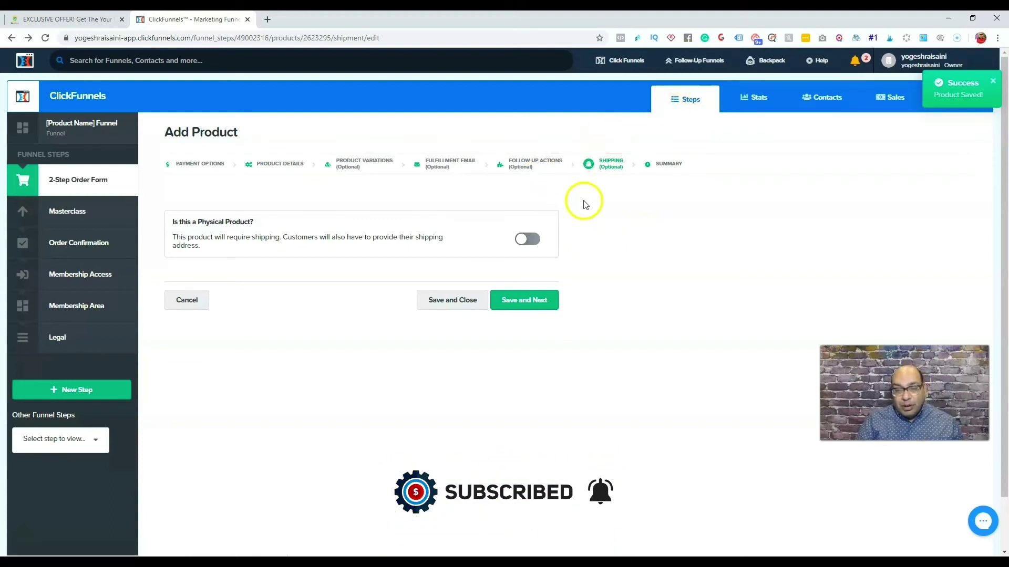
Return to Follow-Up Actions, turn on Trigger Follow-Up Action, and try the Aweber and ActiveCampaign cards
left_click(514, 173)
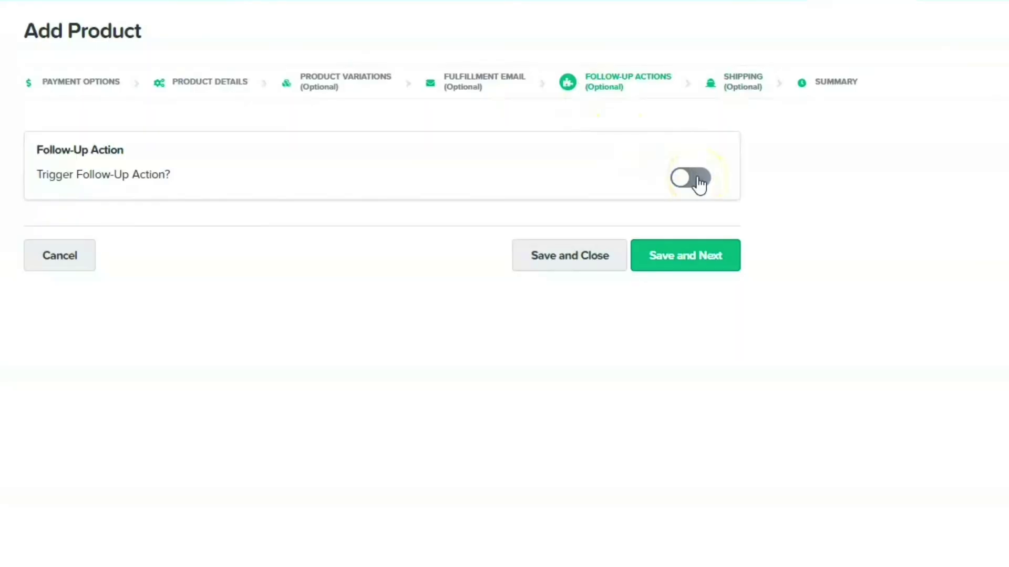
left_click(582, 225)
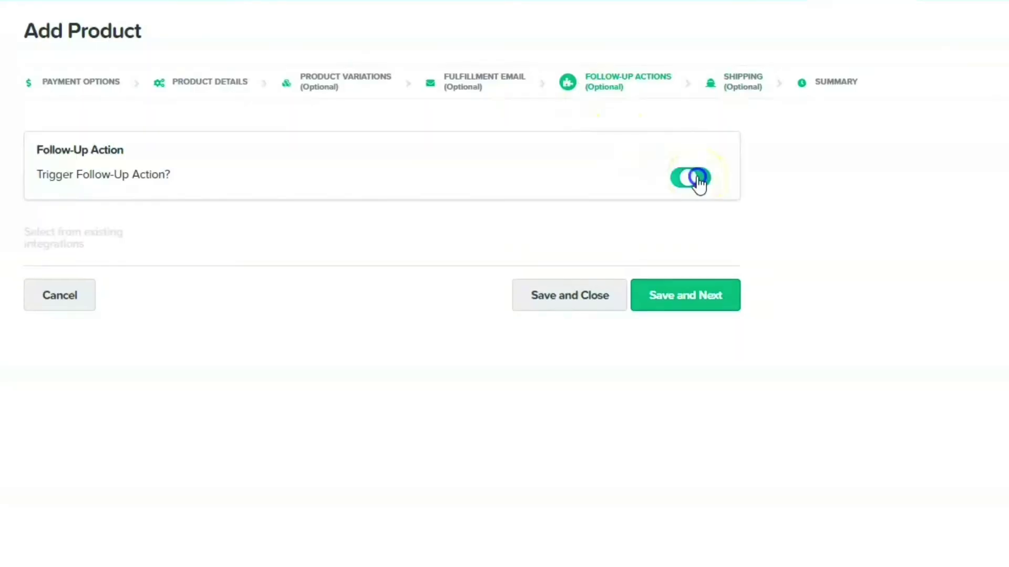
left_click(339, 321)
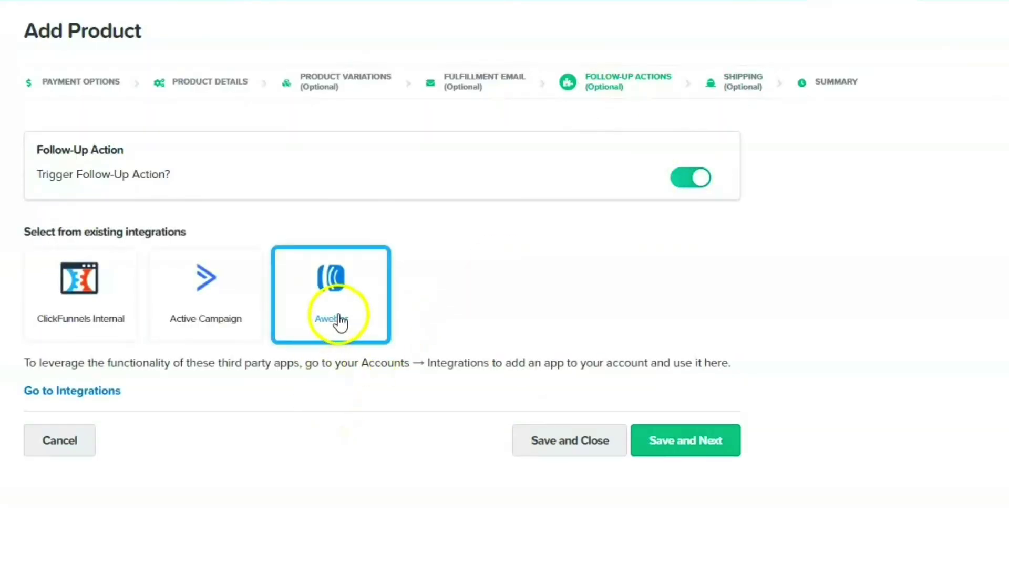
left_click(204, 308)
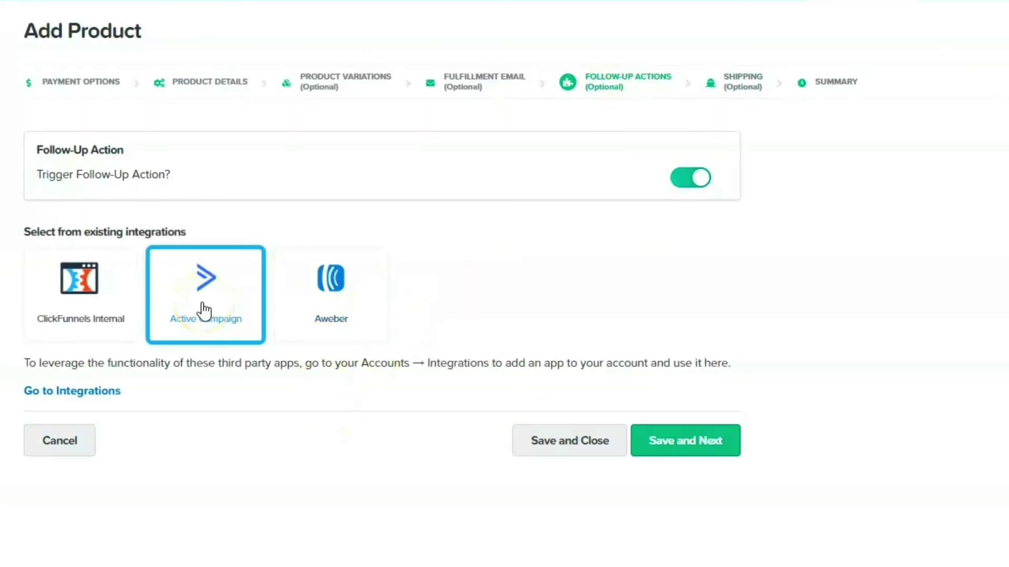
left_click(353, 284)
left_click(260, 308)
left_click(263, 310)
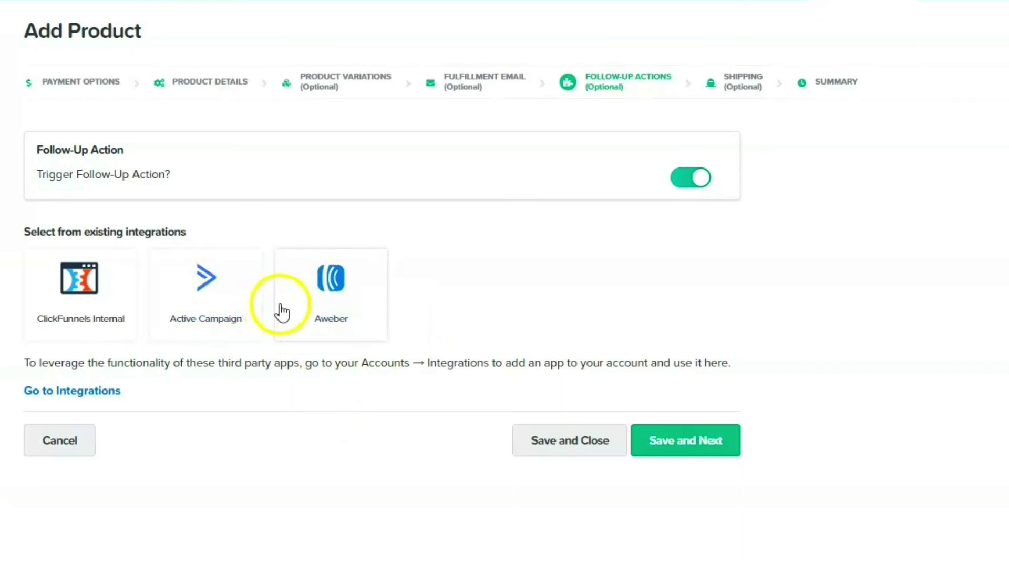
left_click(56, 316)
left_click(58, 316)
left_click(299, 315)
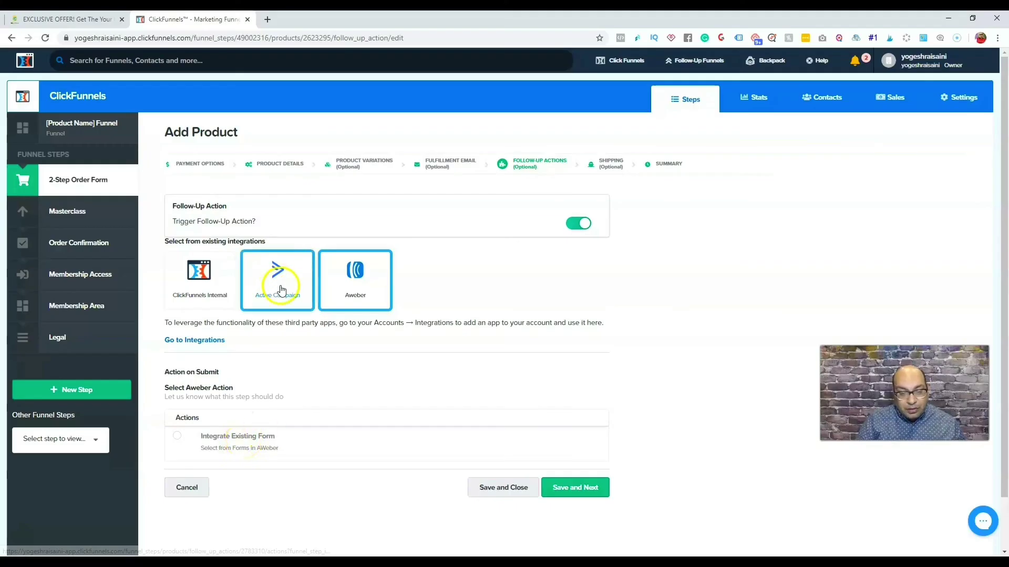
Select the Active Campaign card and reveal its Actions list
left_click(211, 283)
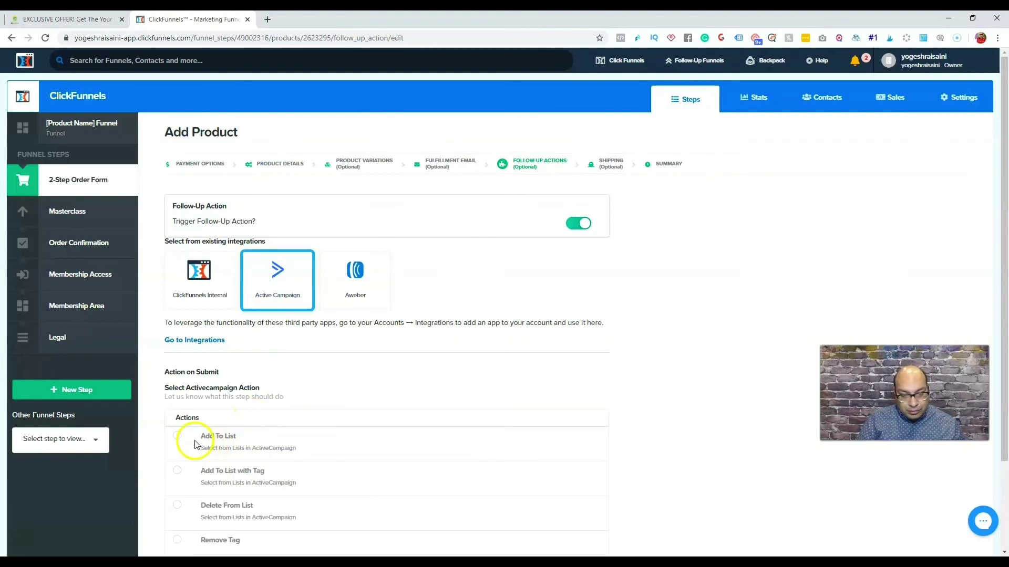
left_click(1004, 175)
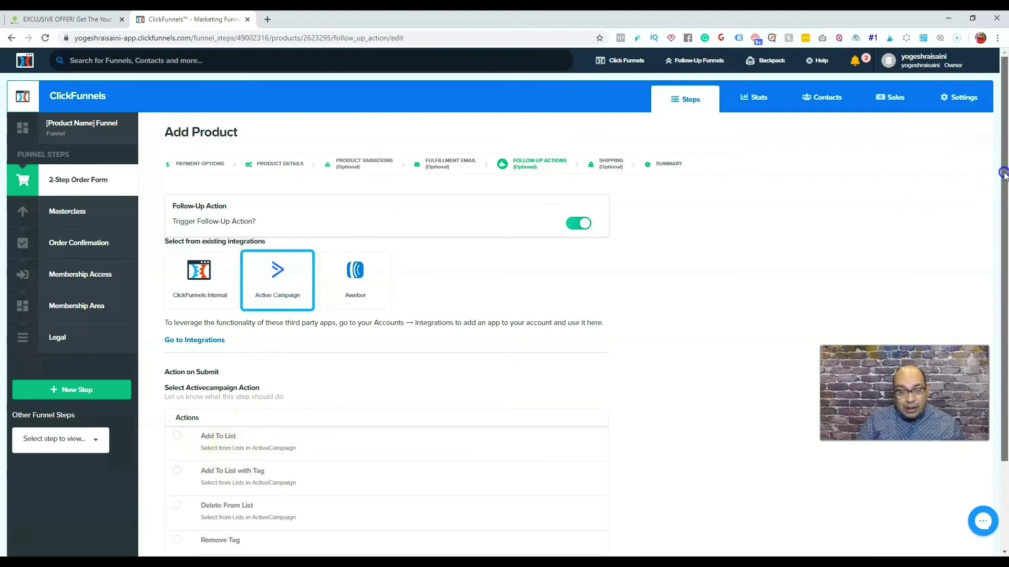
left_click_drag(1003, 175, 1005, 255)
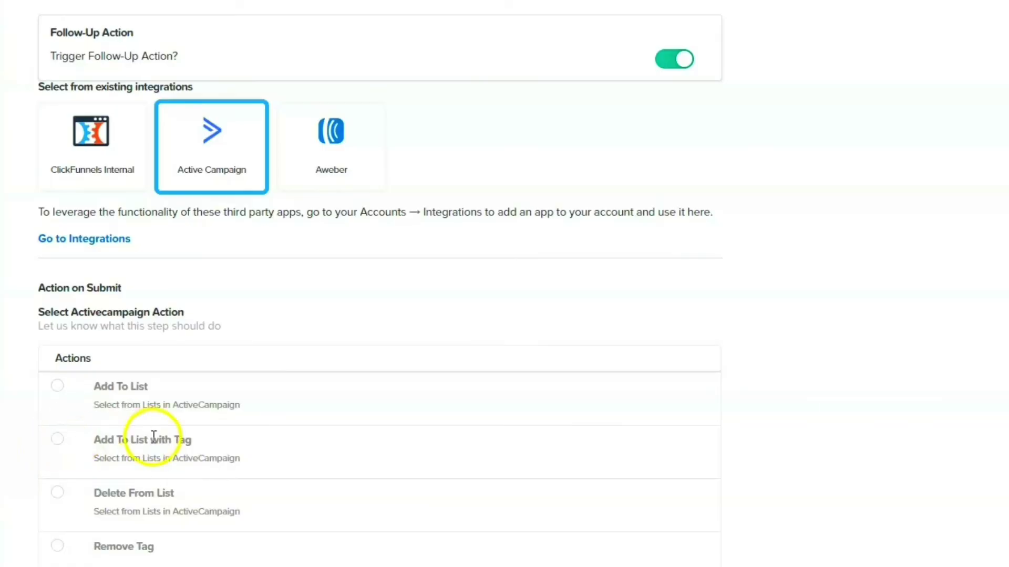
Choose the Add To List with Tag action and enter the tag 'bought test product'
left_click(57, 441)
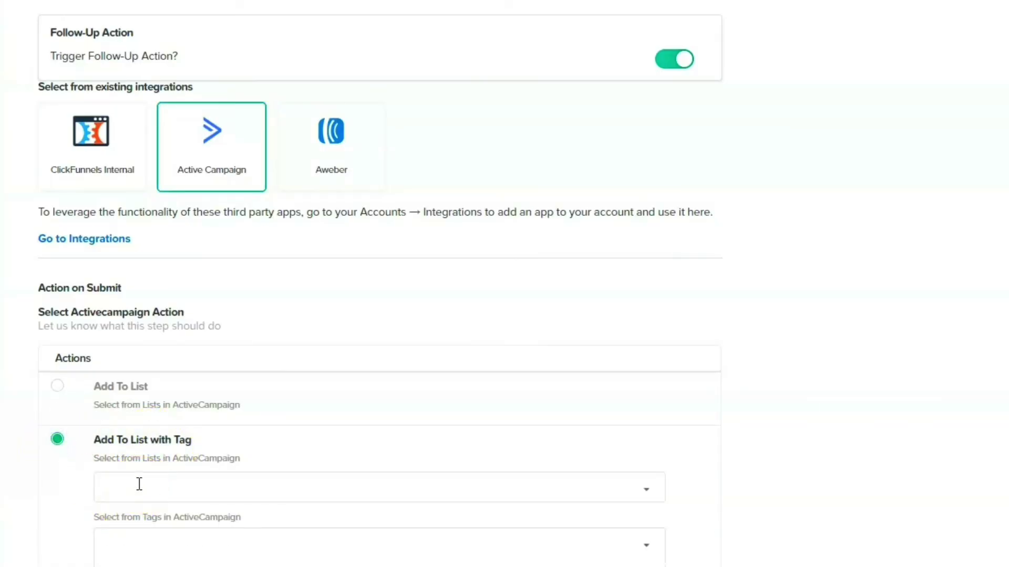
left_click(124, 536)
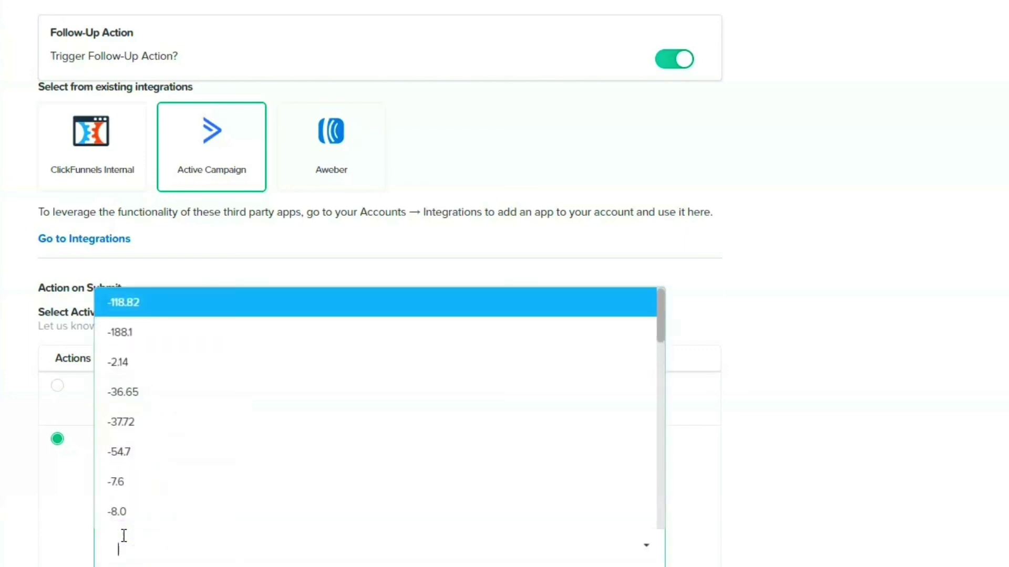
type("b")
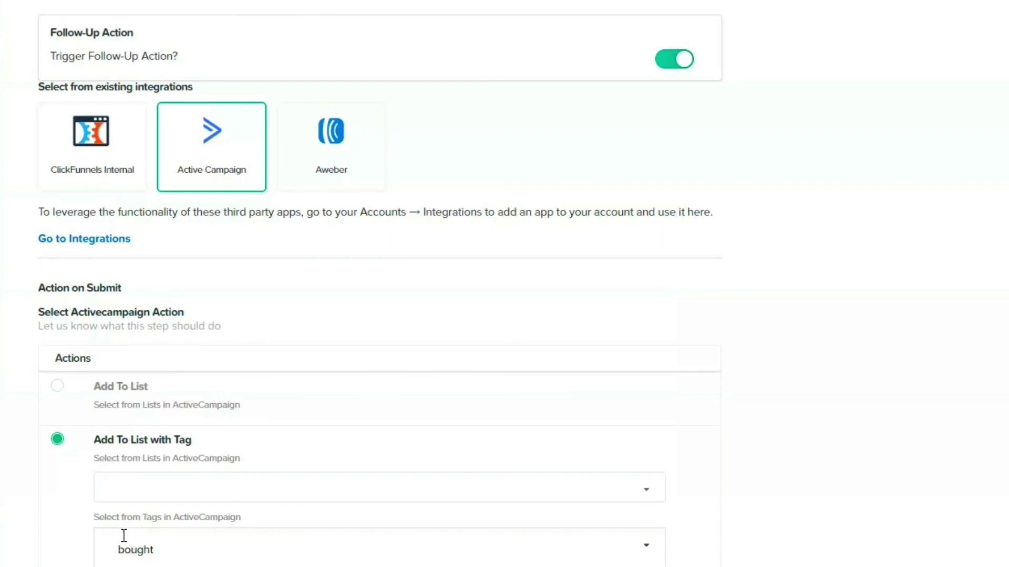
type("ought ")
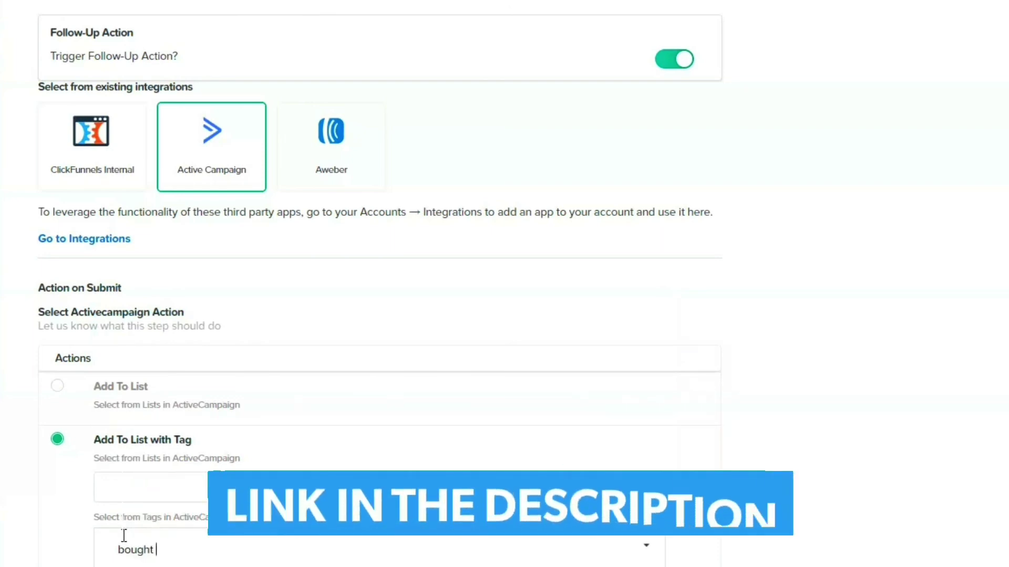
type("test pr")
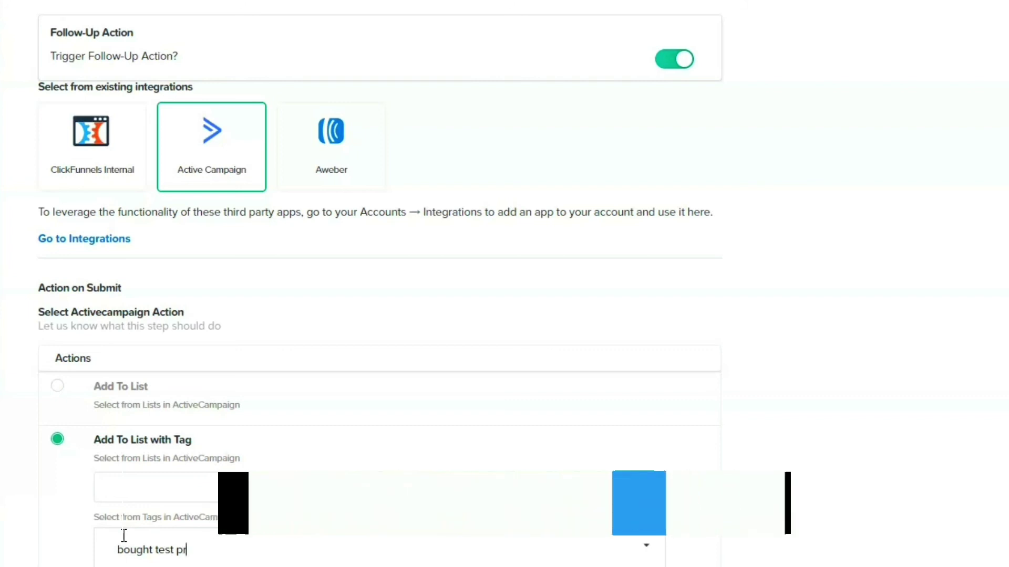
type("oduct")
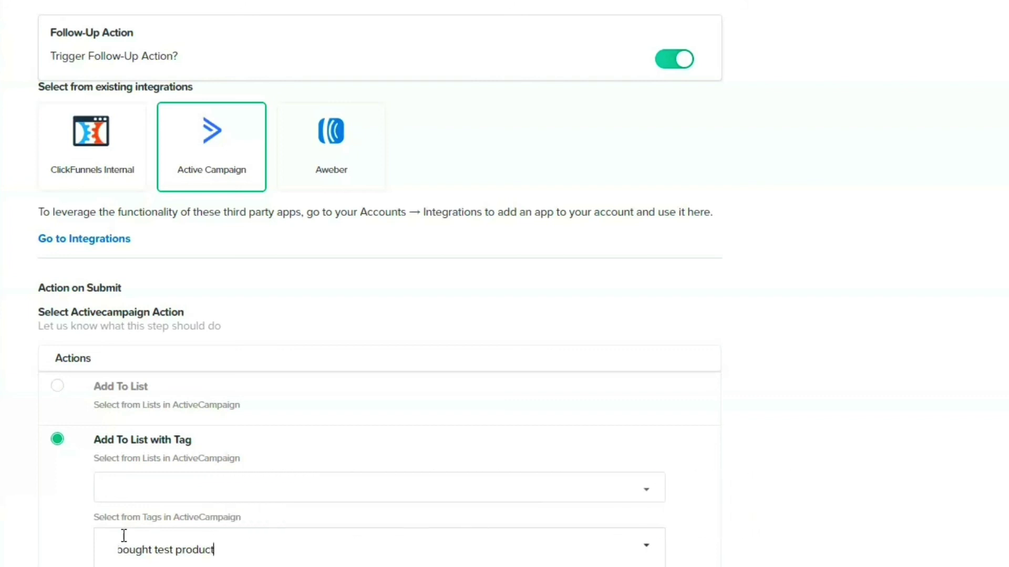